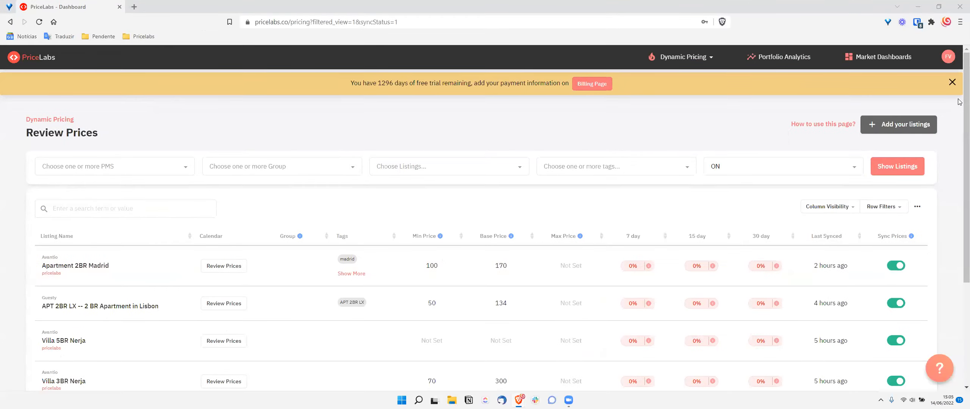
Step: Dismiss the free trial banner and open the stay restriction customizations of the Apartment 2BR Madrid listing
click(952, 90)
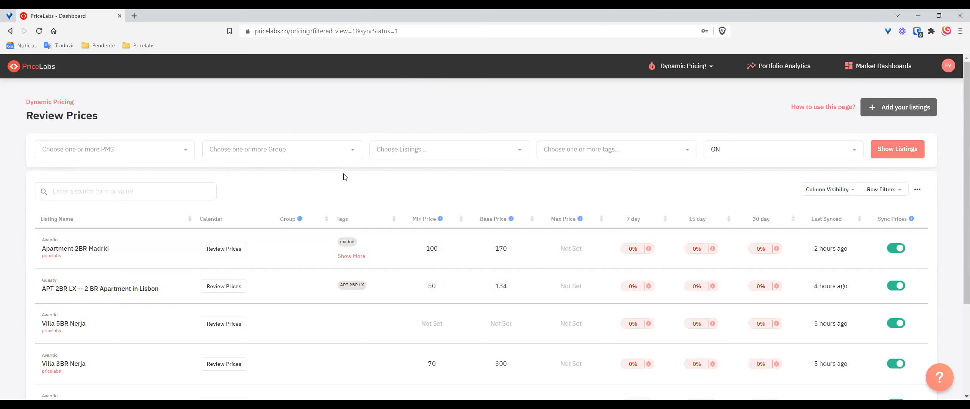
click(710, 70)
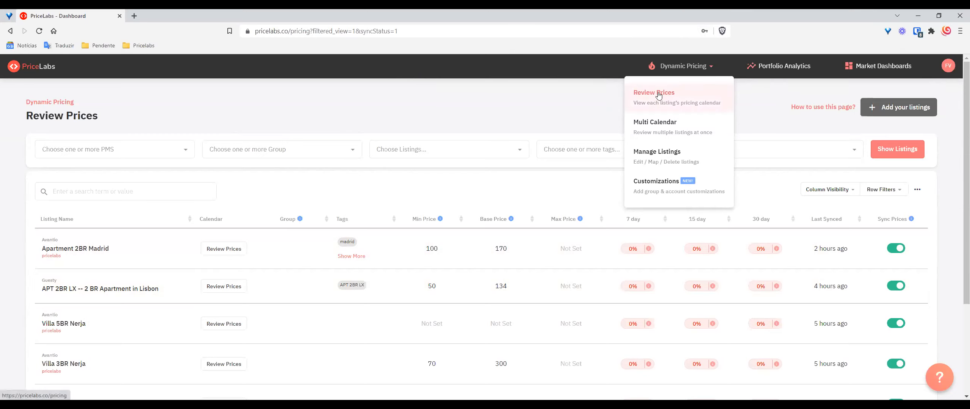
click(232, 253)
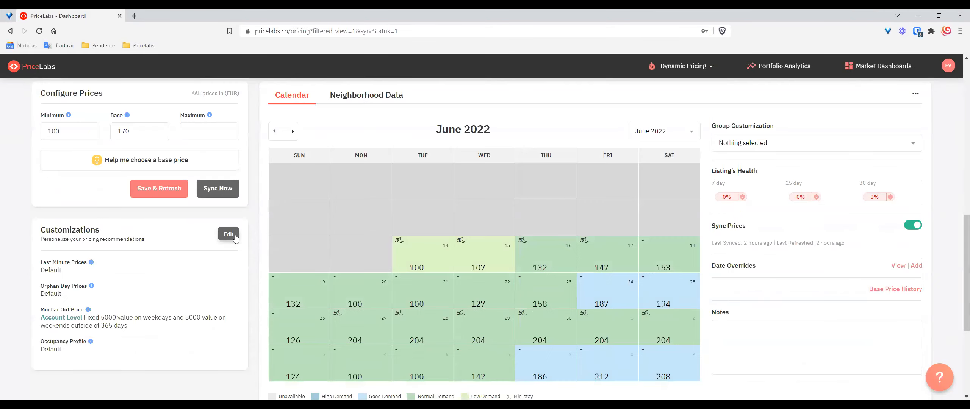
click(229, 234)
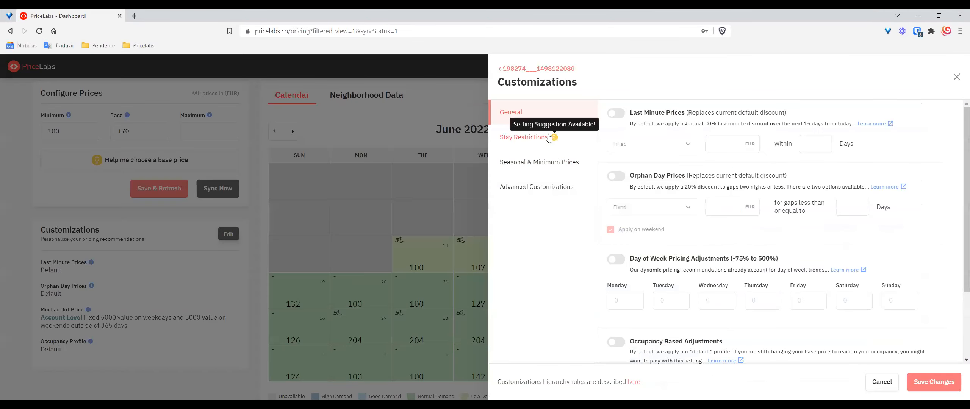
click(553, 138)
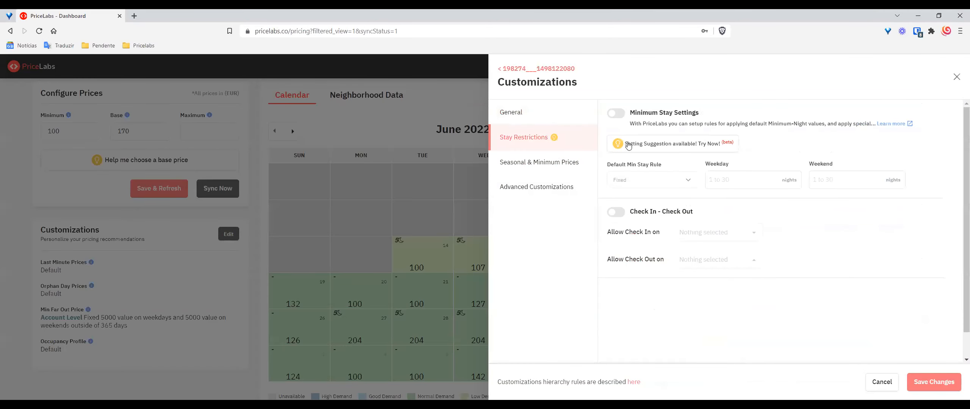
click(957, 77)
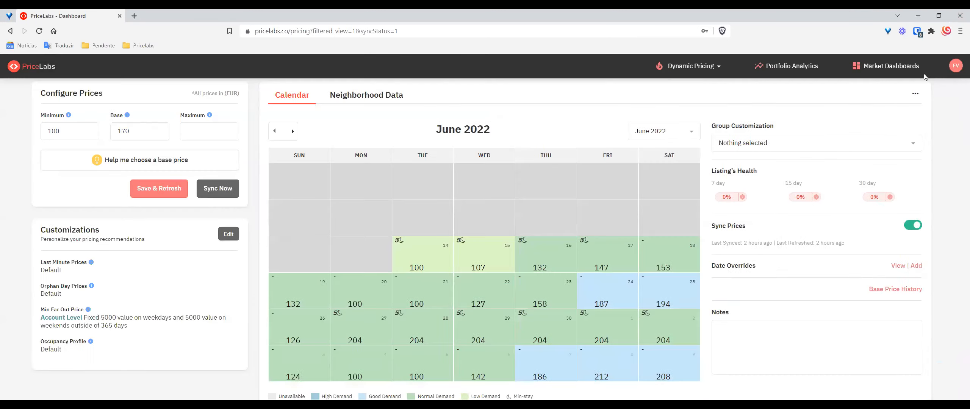
click(689, 66)
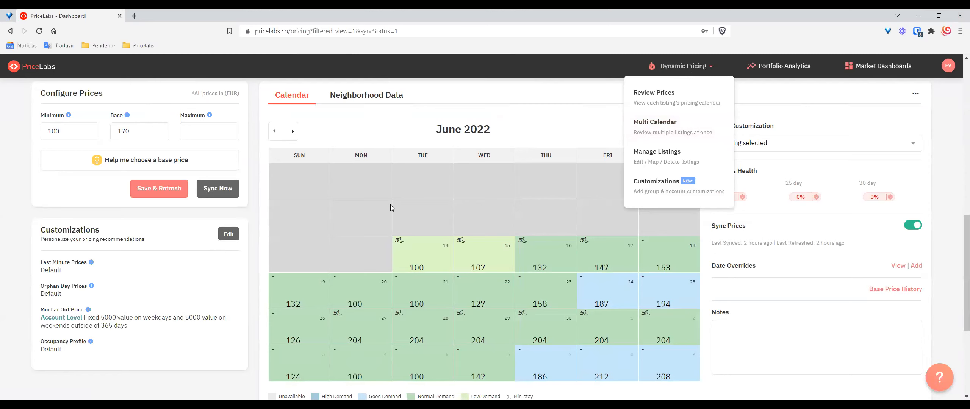
click(229, 234)
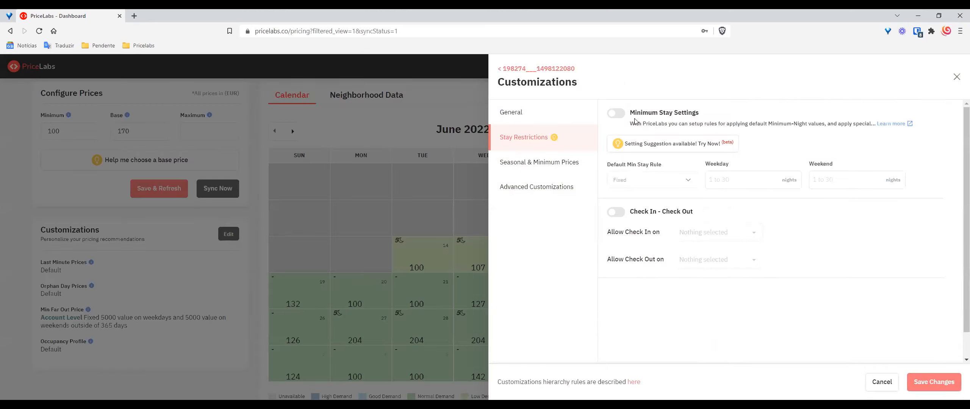
Step: Generate the suggested min-stay settings for the listing with a short-term booking focus
click(667, 146)
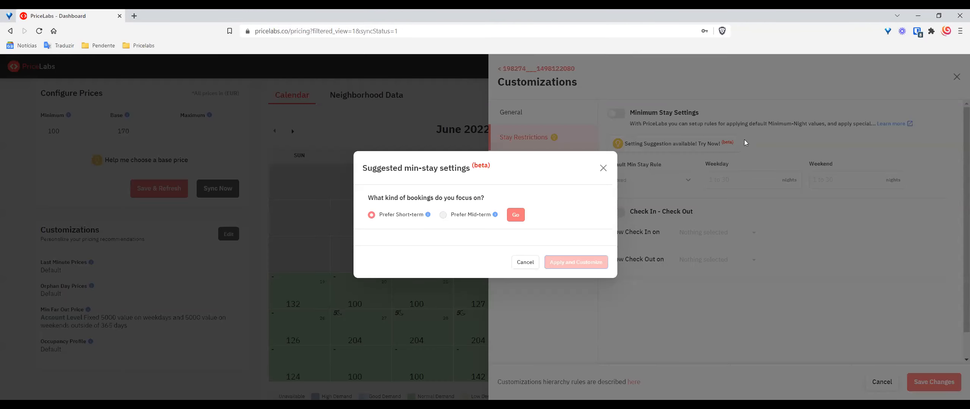
click(608, 171)
click(657, 146)
mouse_move(430, 217)
click(516, 214)
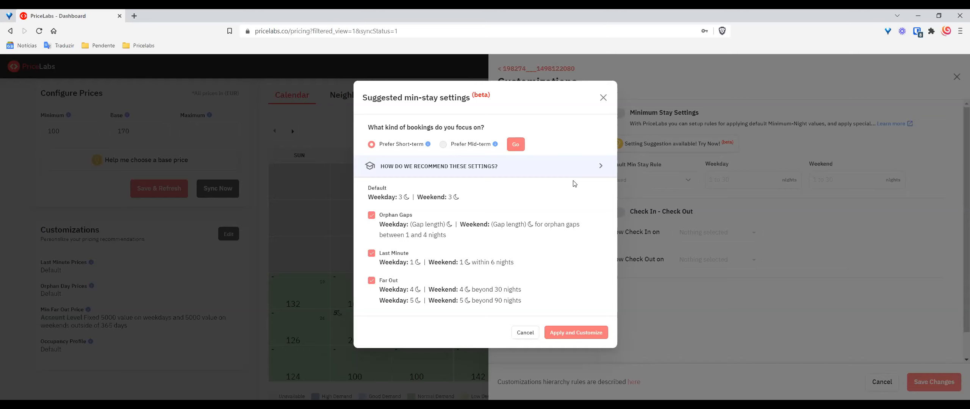
Step: Read the explanation of how the suggested min-stay settings are recommended, and collapse it again
click(598, 169)
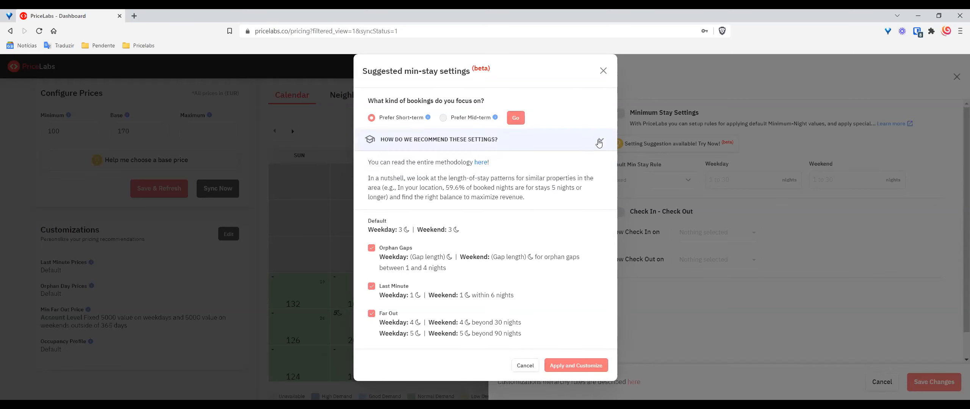
click(601, 142)
click(600, 167)
click(603, 140)
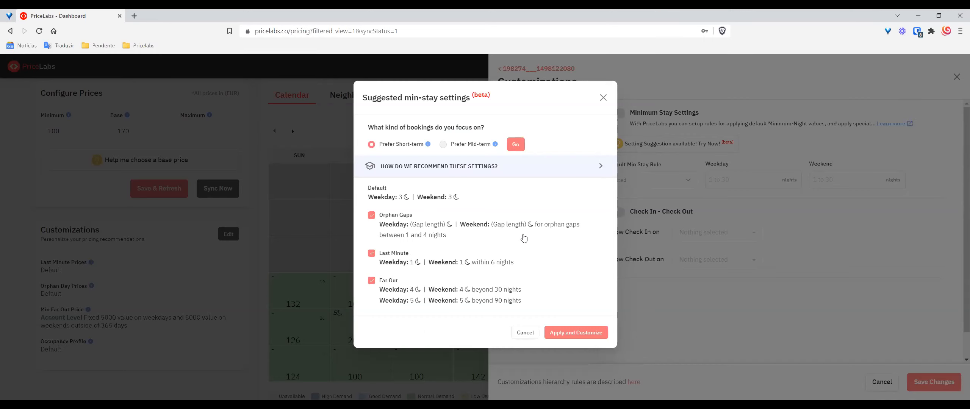
Step: Apply the suggested short-term min-stay settings to the customization form and look over the filled-in rules
click(578, 333)
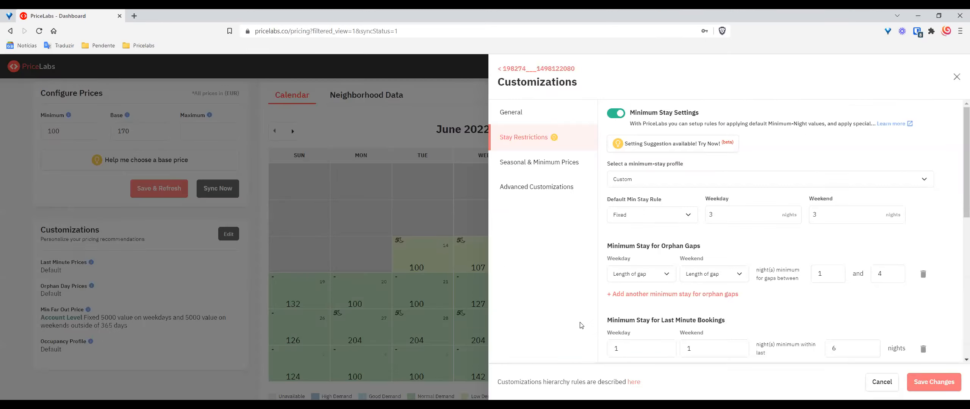
scroll(669, 217, down, 2)
scroll(734, 317, up, 1)
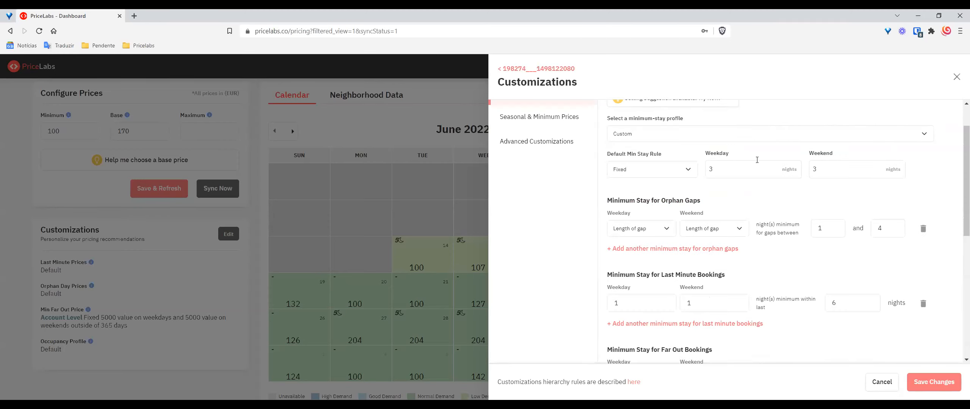
scroll(846, 272, down, 1)
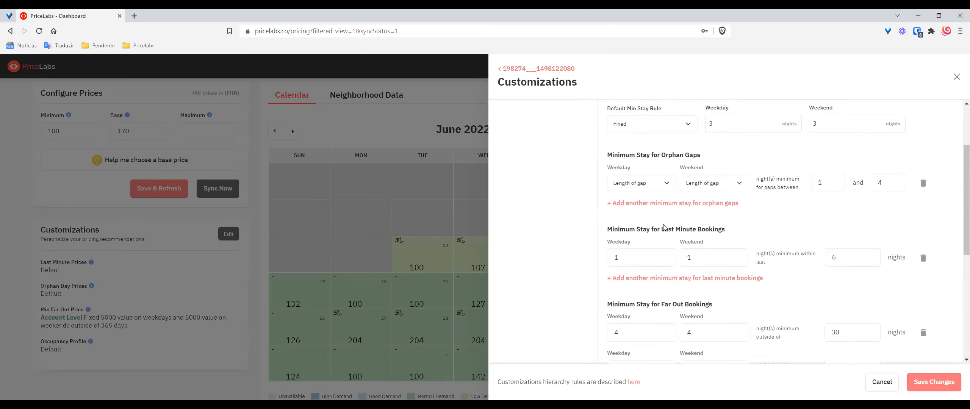
Step: Set the weekend minimum stay for last minute bookings to 2 nights
double_click(715, 253)
text(2)
click(733, 295)
click(851, 253)
click(831, 183)
click(884, 183)
scroll(879, 279, down, 3)
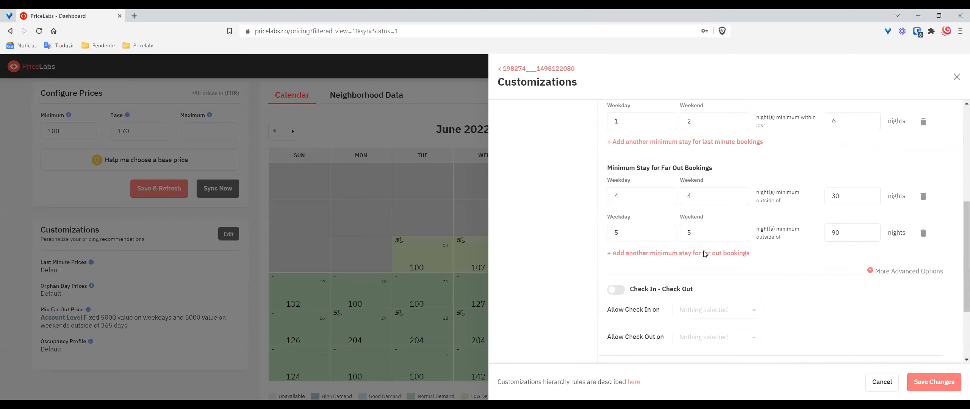
Step: Add another minimum stay rule for last minute bookings
scroll(703, 251, up, 5)
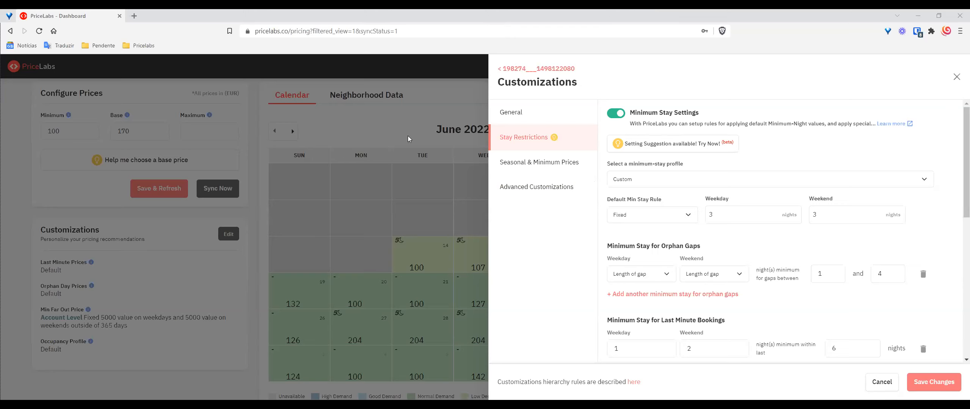
scroll(704, 211, down, 6)
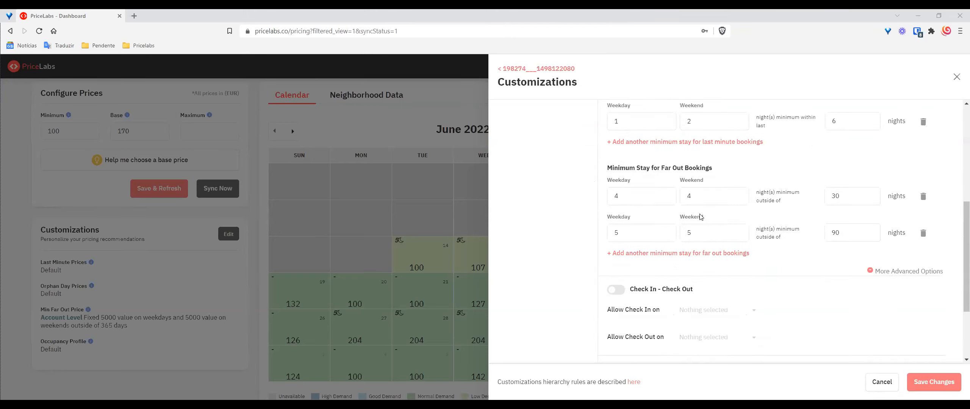
scroll(701, 217, up, 6)
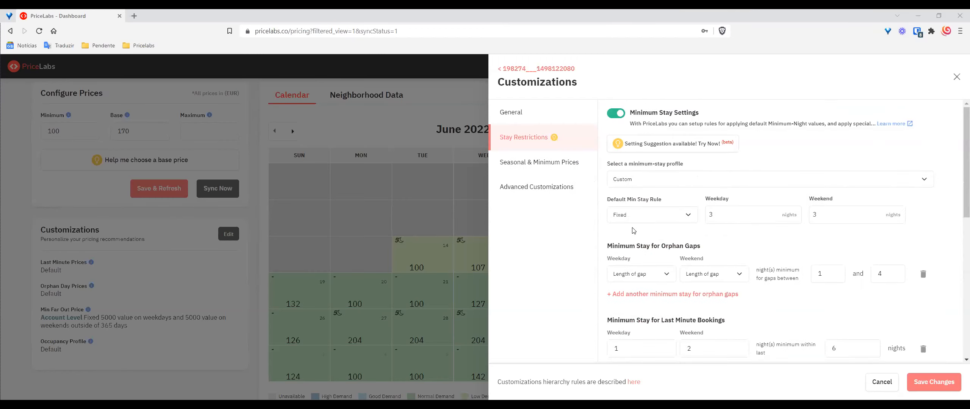
scroll(643, 179, down, 3)
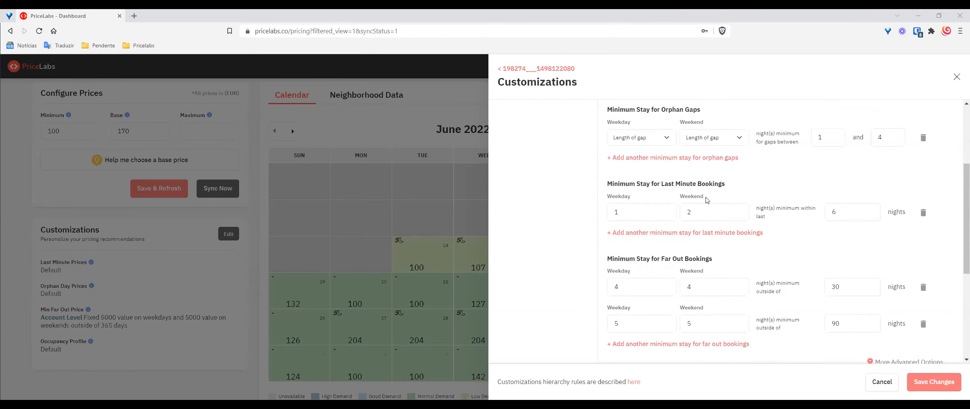
click(707, 233)
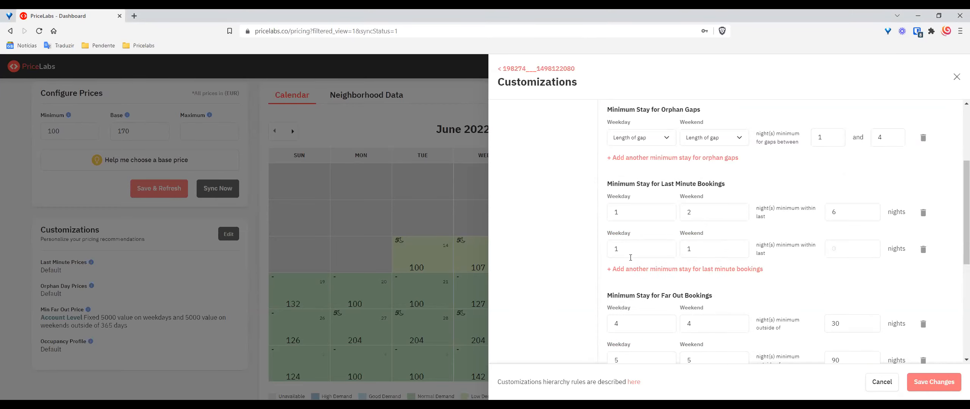
Step: Review the orphan gap, last minute and far out rules, and close the customizations without saving
scroll(660, 140, up, 1)
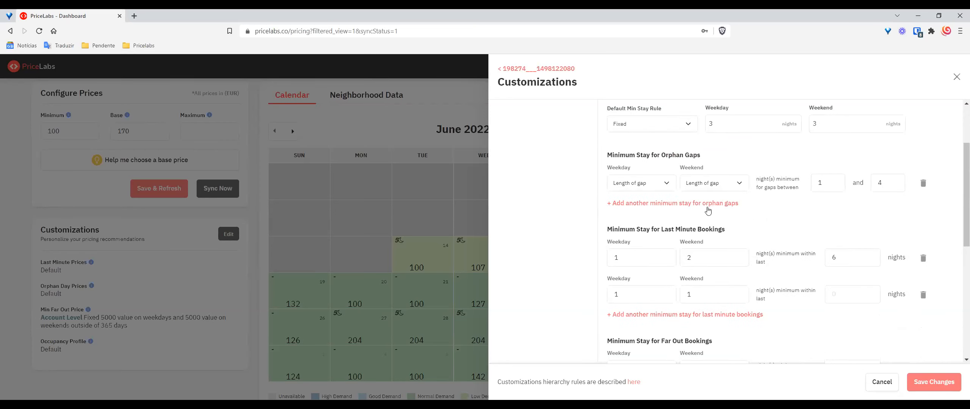
scroll(731, 286, down, 2)
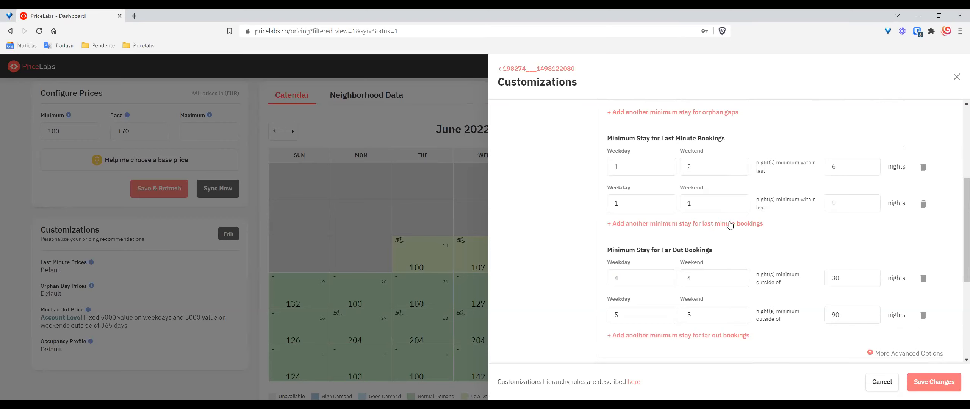
scroll(730, 227, down, 1)
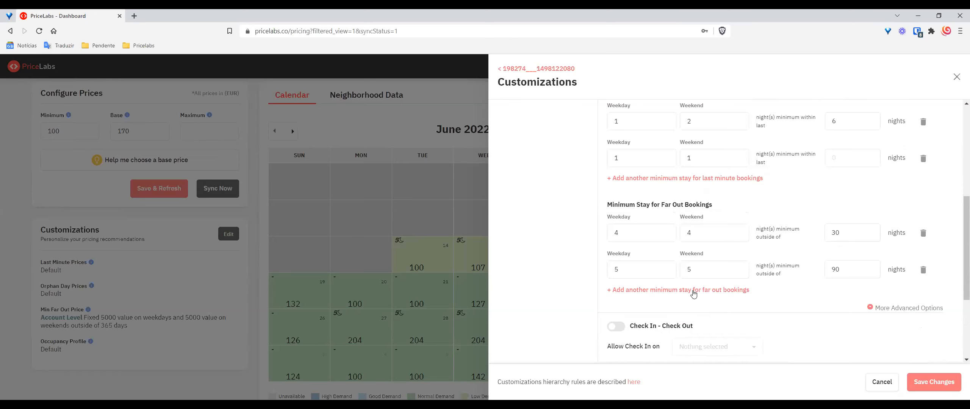
scroll(691, 290, up, 2)
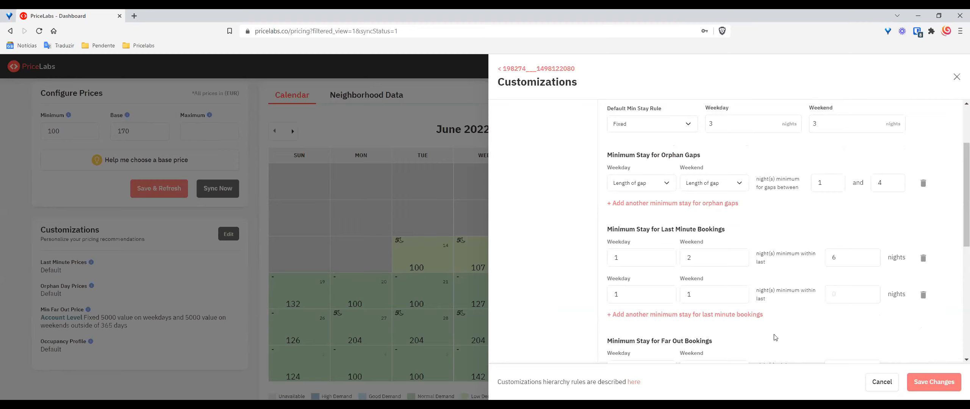
scroll(774, 288, up, 2)
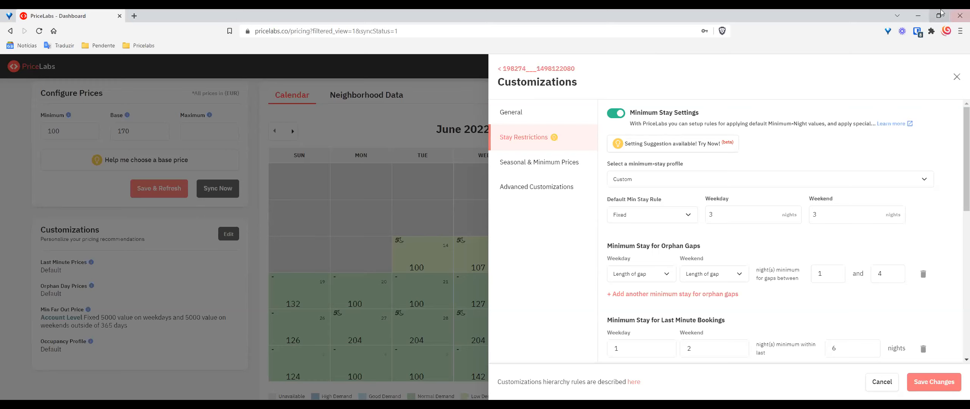
click(957, 77)
Step: Reopen the listing's stay restrictions and generate suggested min-stay settings with a mid-term booking focus
click(229, 234)
click(685, 151)
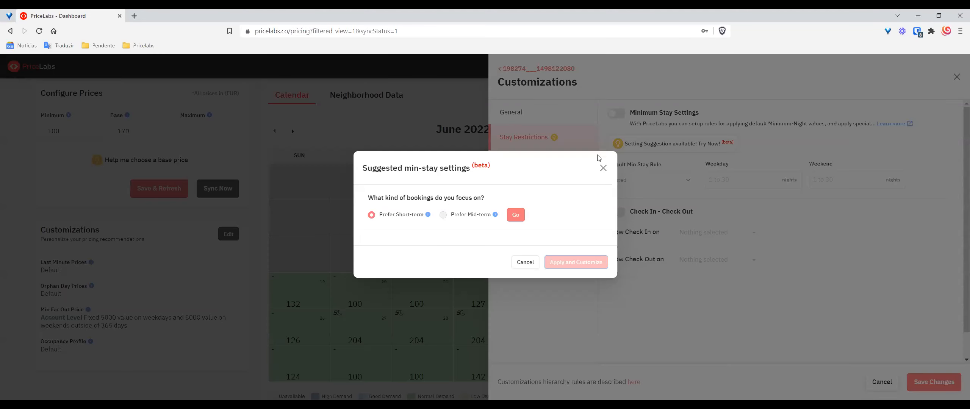
click(443, 215)
click(516, 216)
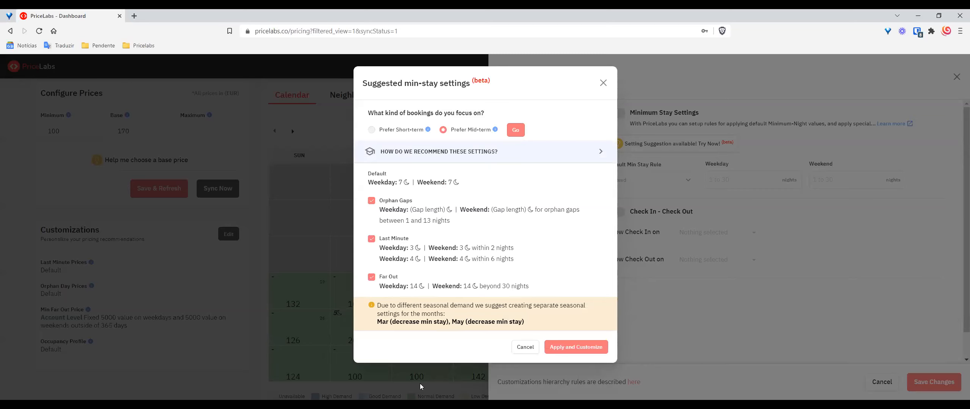
Step: Examine the short-term and mid-term definitions and the suggested default and far out stays, and close without applying them
mouse_move(429, 131)
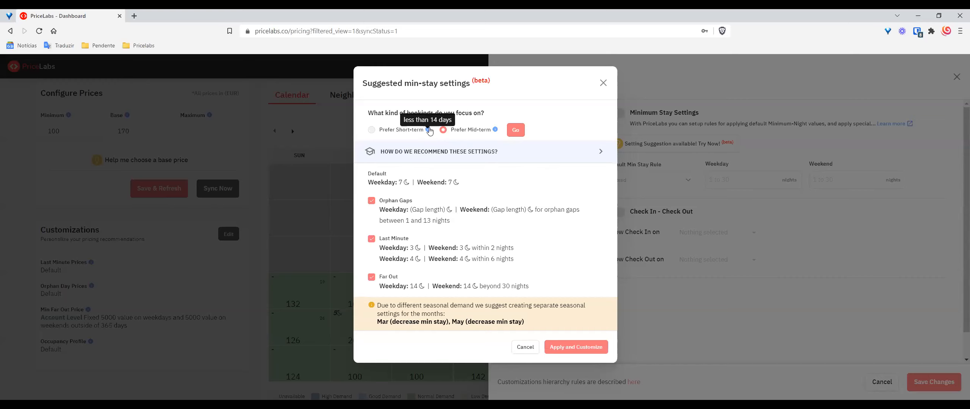
mouse_move(496, 130)
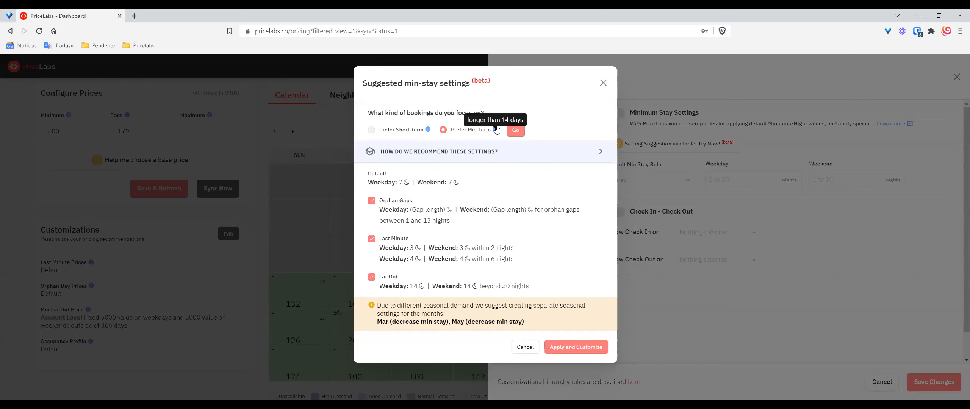
drag(398, 183, 466, 183)
drag(496, 287, 534, 287)
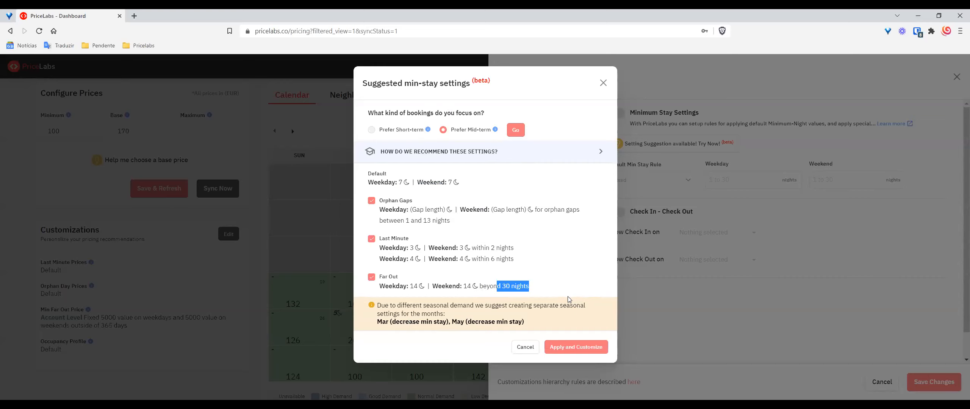
click(576, 271)
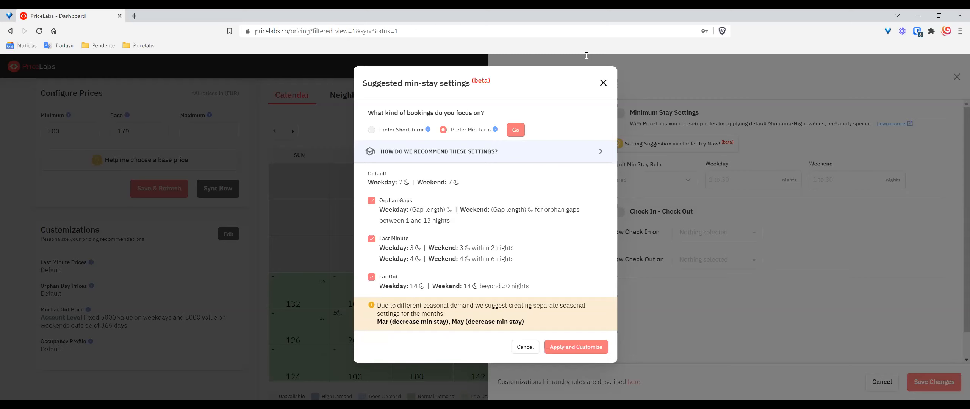
click(603, 82)
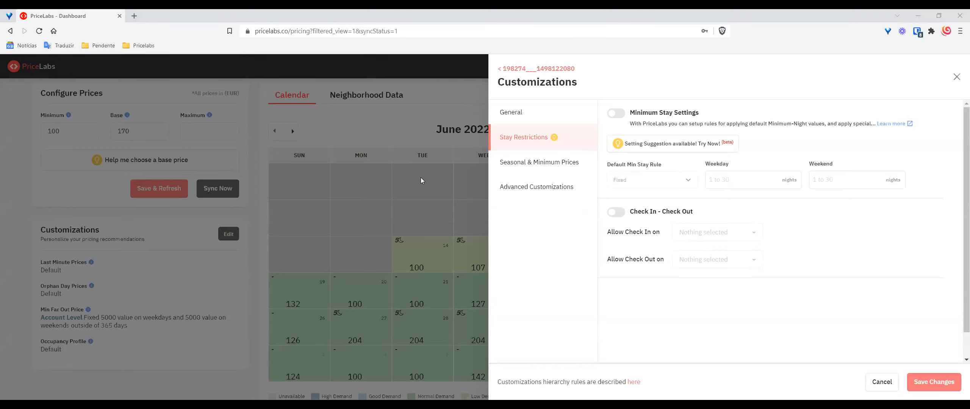
click(958, 78)
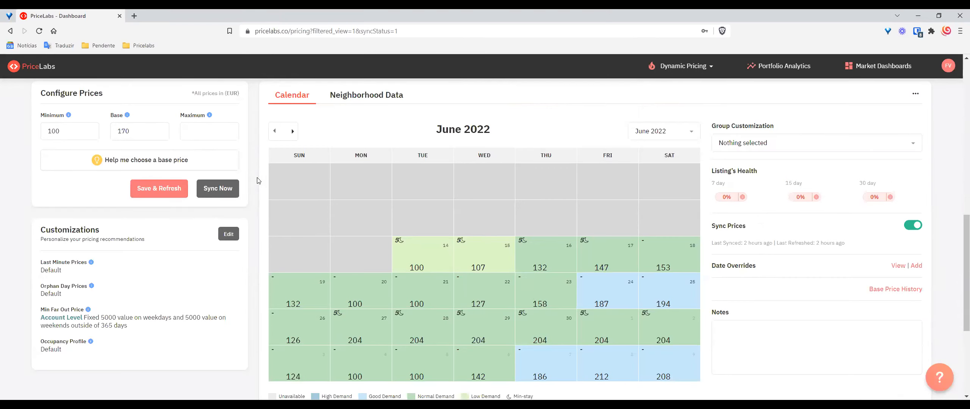
Step: Open the listing's customizations again at the minimum stay settings
scroll(311, 168, up, 1)
scroll(311, 167, down, 1)
click(229, 235)
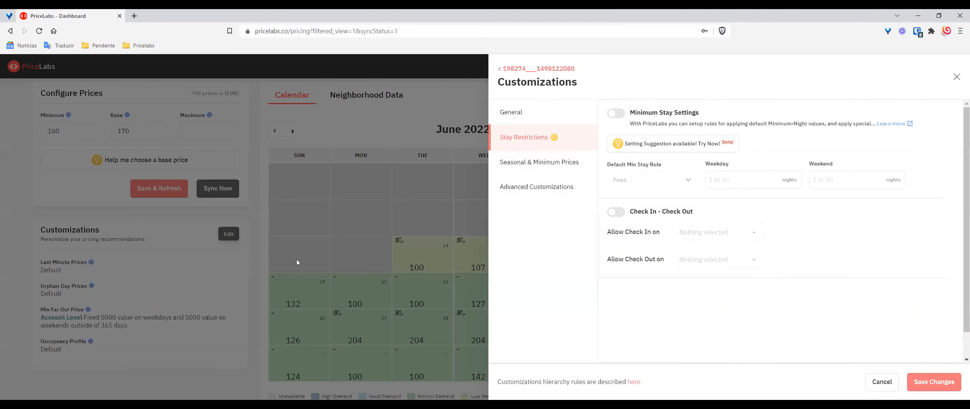
Step: Enable the listing's custom seasonal profile and add a season to it
click(569, 162)
click(617, 113)
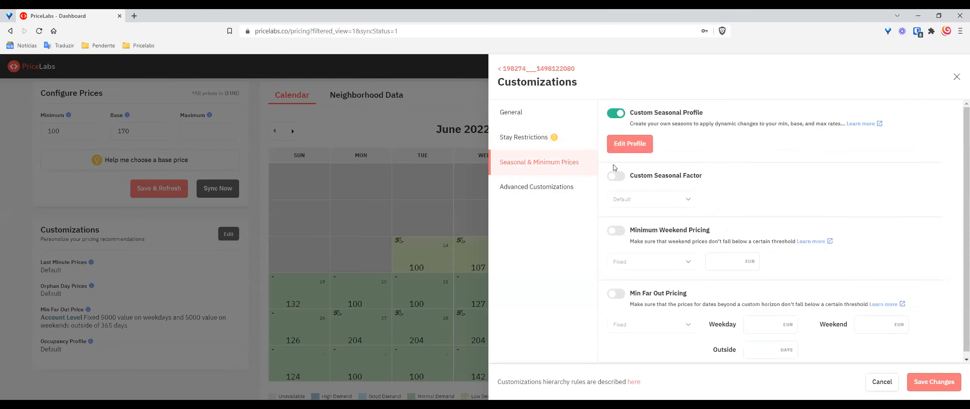
click(521, 139)
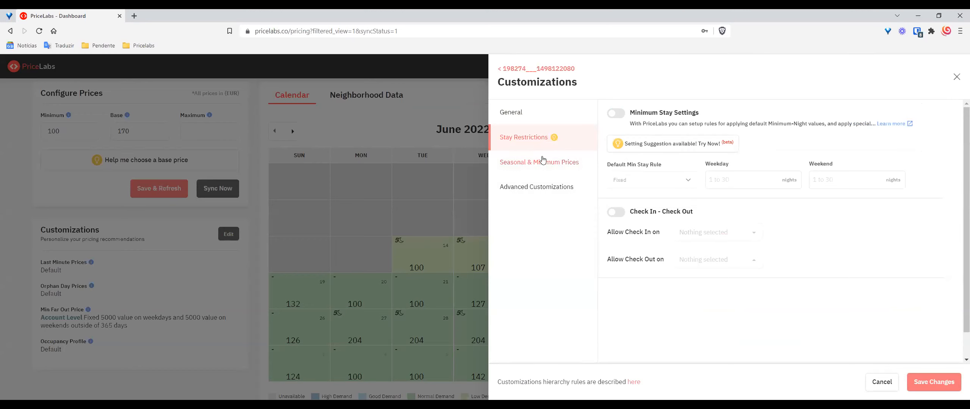
drag(540, 162, 543, 162)
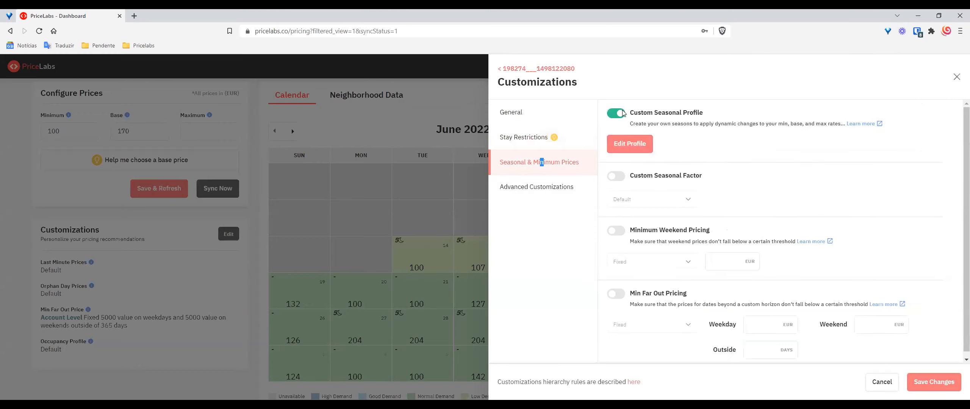
click(619, 149)
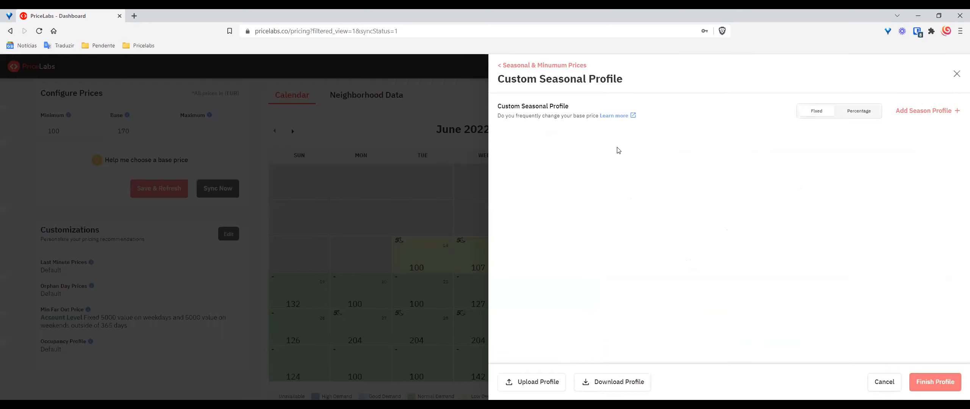
click(924, 113)
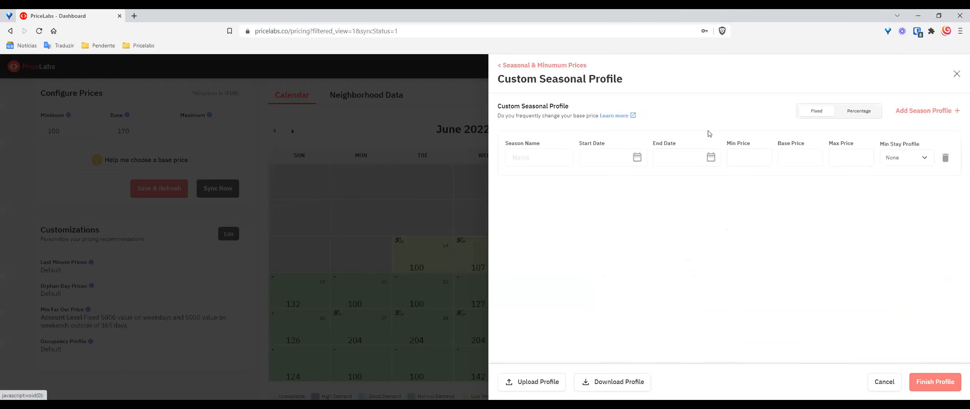
Step: Set the season to start on Mar 07 and end on May 15
click(595, 158)
click(637, 201)
click(644, 216)
click(665, 159)
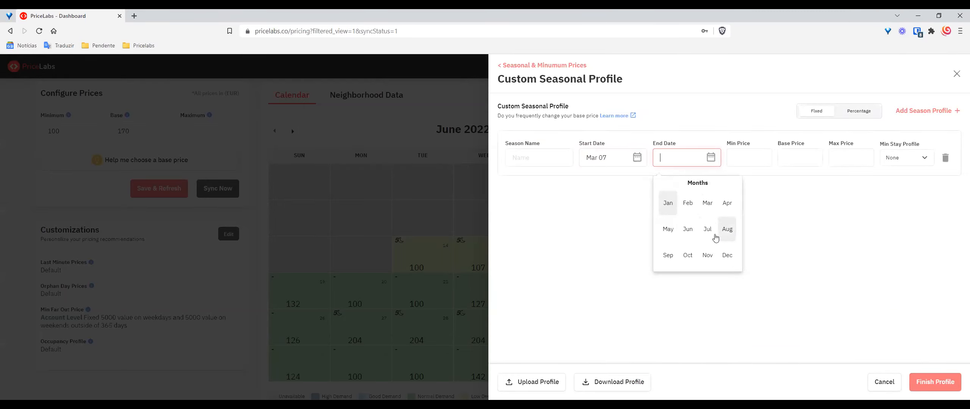
click(669, 228)
click(704, 226)
click(761, 201)
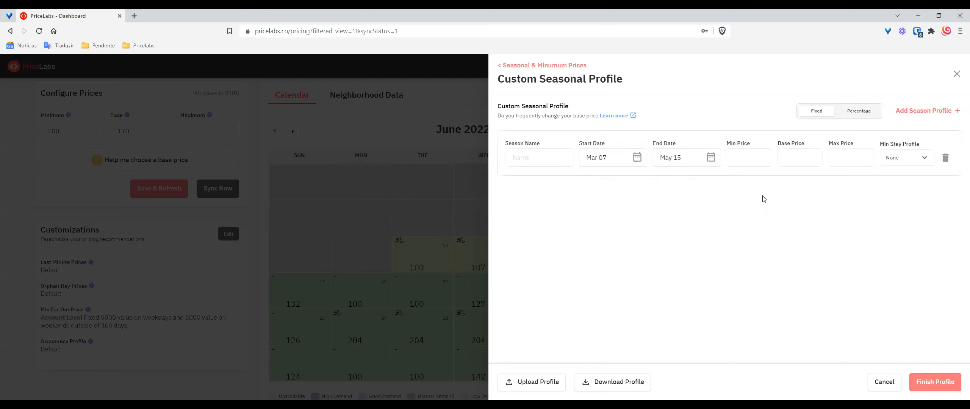
Step: Add a second season and check which min stay profiles can be assigned to the first season
click(753, 164)
key(Tab)
click(910, 111)
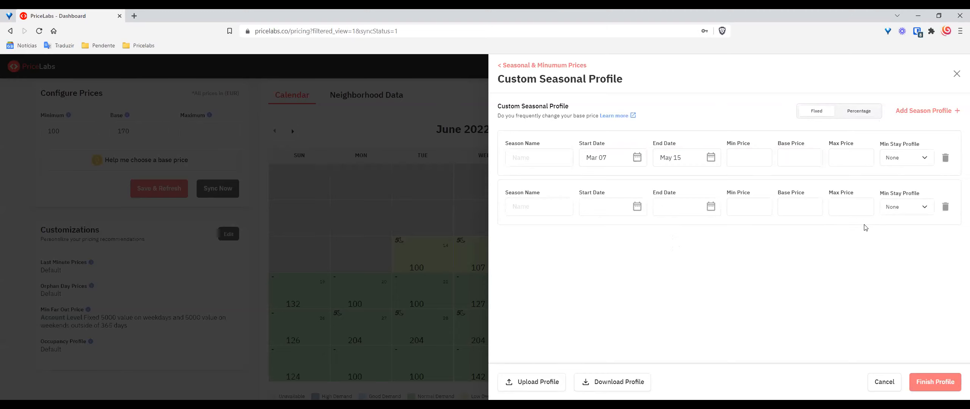
click(905, 158)
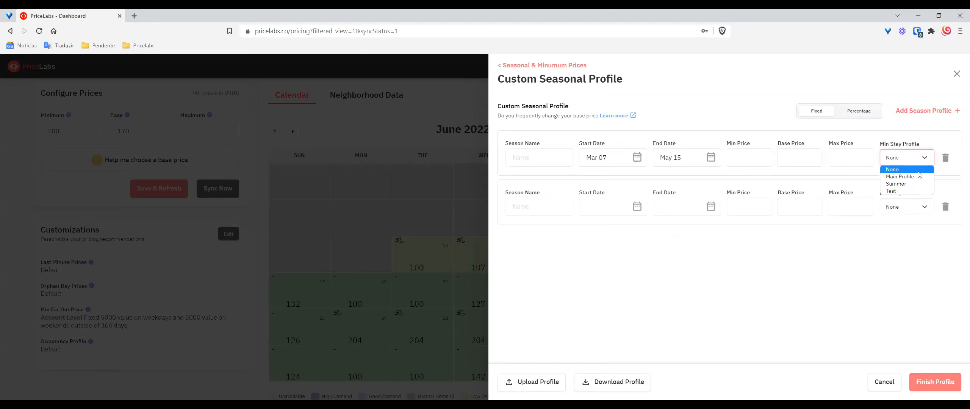
click(898, 292)
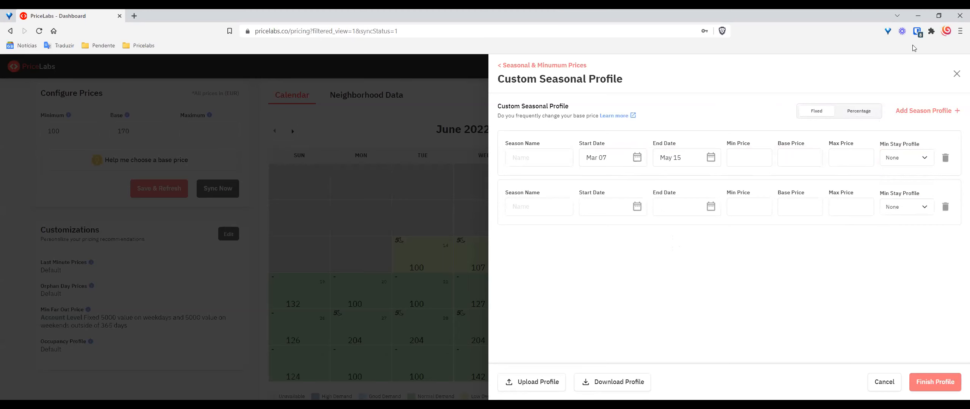
Step: Close the seasonal profile without finishing it and view the saved min stay profiles on the Customizations page
click(957, 74)
click(683, 66)
click(692, 191)
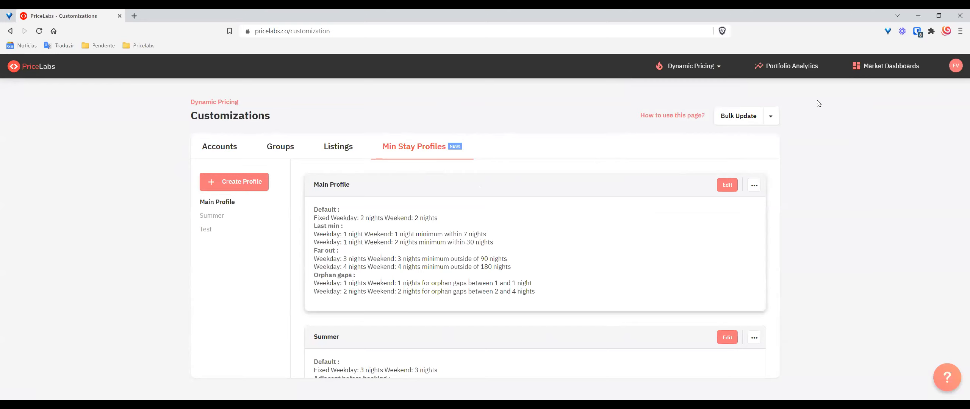
click(670, 66)
click(689, 88)
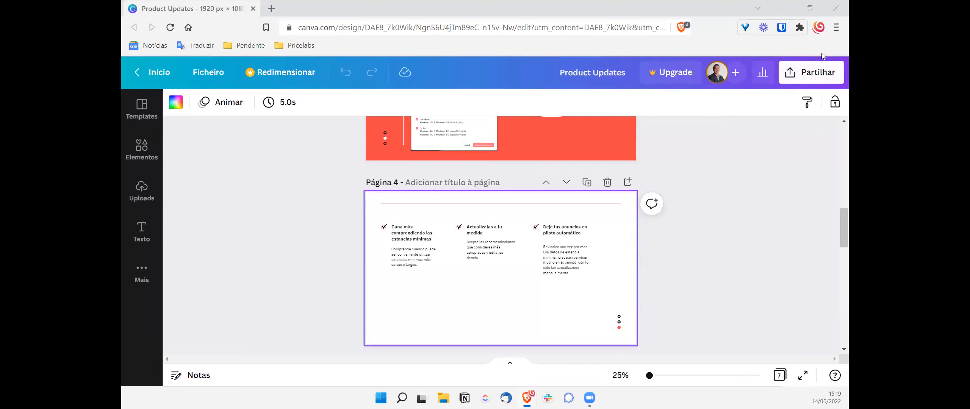
Step: Switch to the Product Updates design in Canva and present it full screen from page 4
click(808, 72)
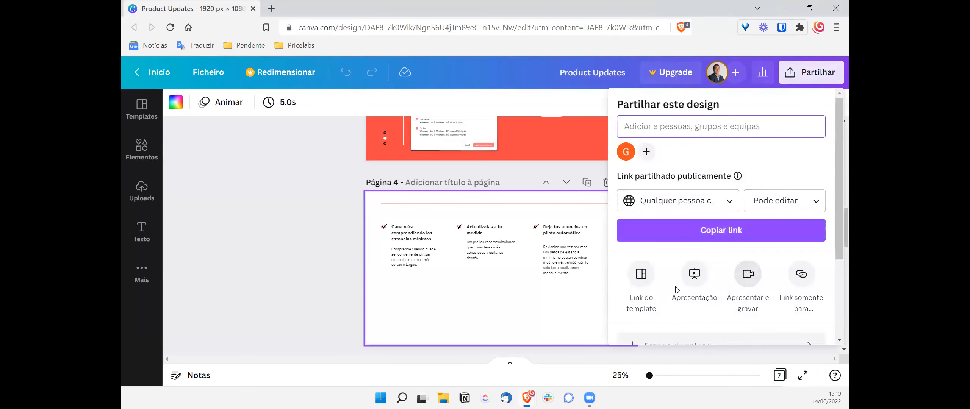
click(697, 283)
click(709, 182)
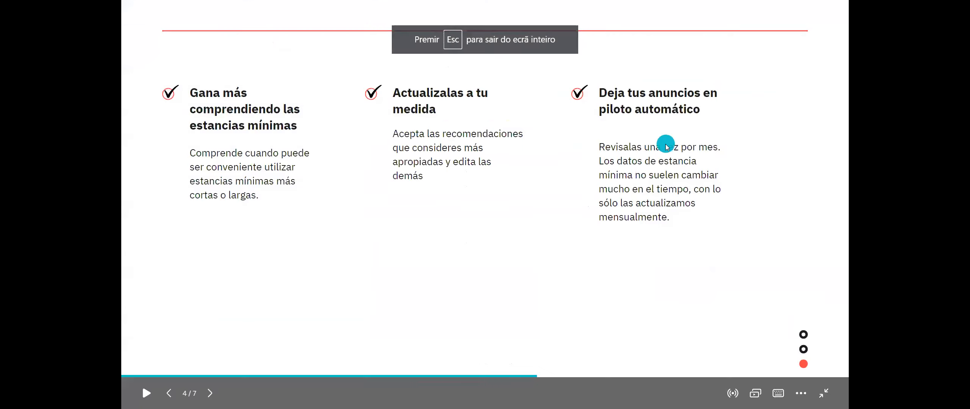
Step: Go back to the minimum-stay recommendations slide and advance through the presentation to the 'Otras actualizaciones útiles' slide
key(Left)
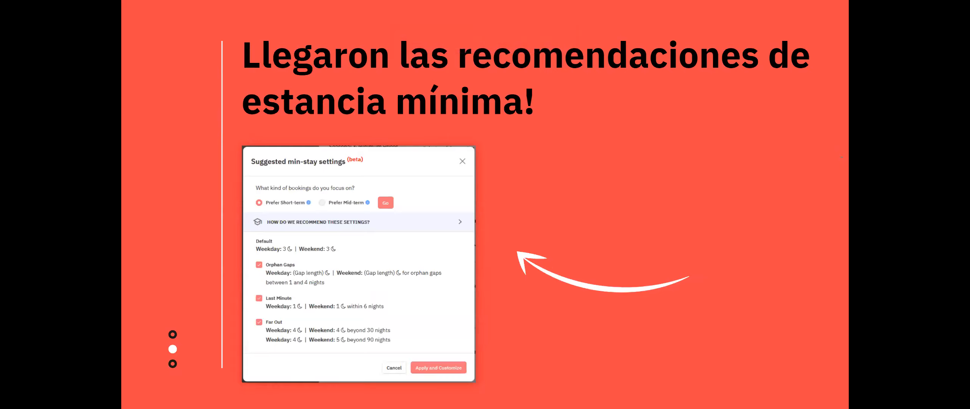
click(682, 220)
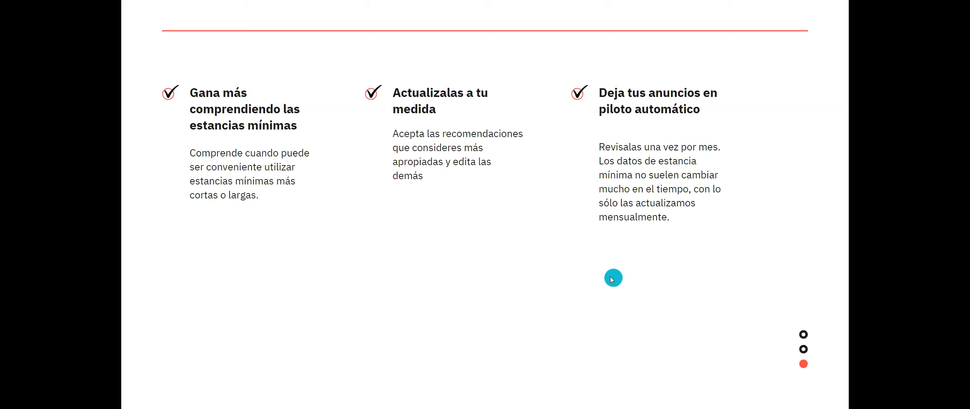
click(790, 206)
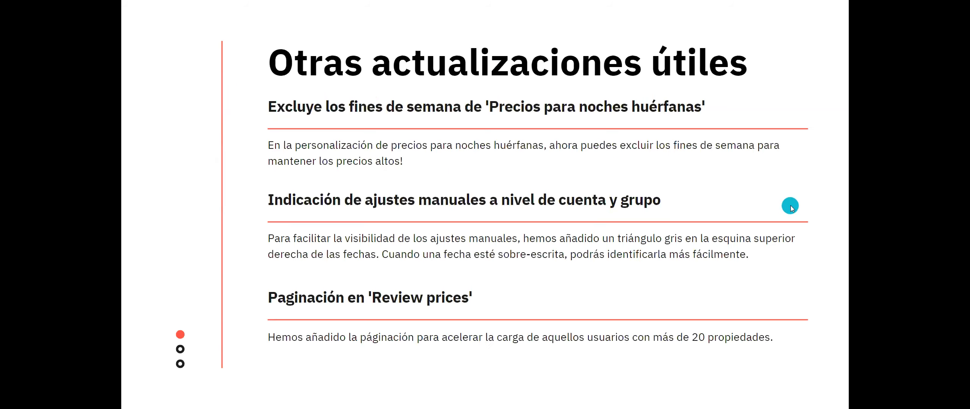
click(790, 206)
click(149, 212)
click(814, 353)
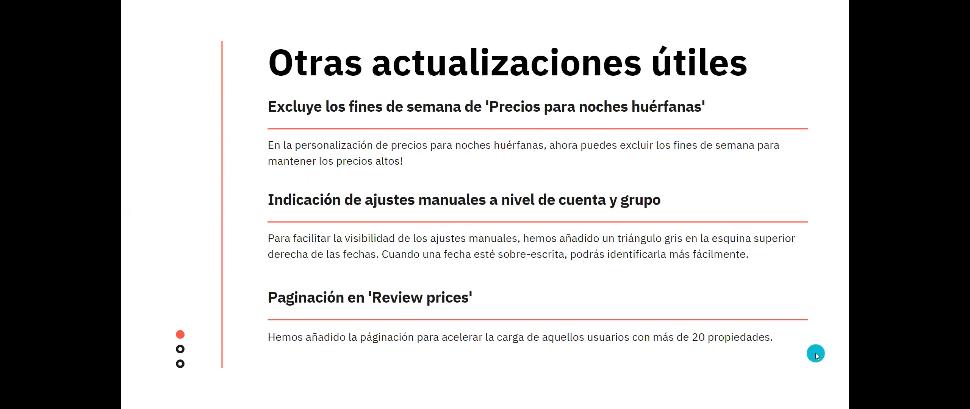